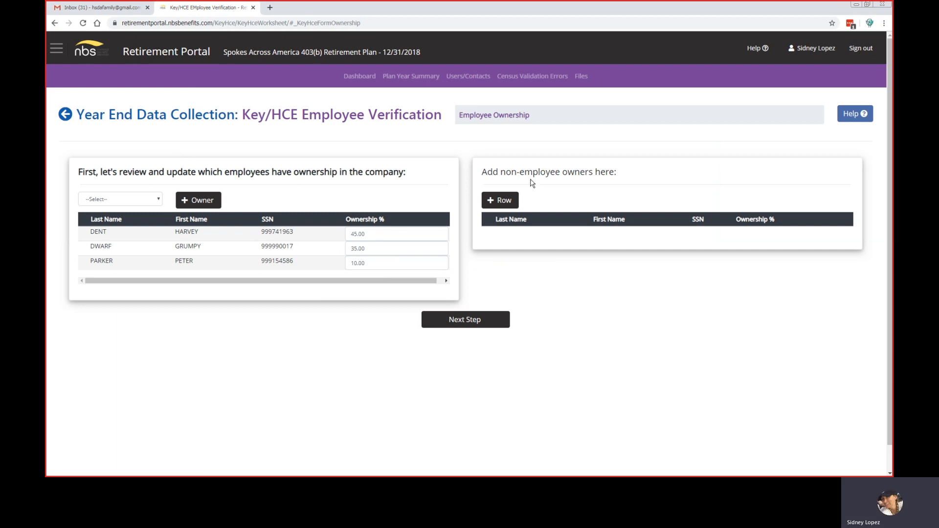
- Add a blank non-employee owner row and delete it again
{"action": "left_click", "coordinate": [511, 200]}
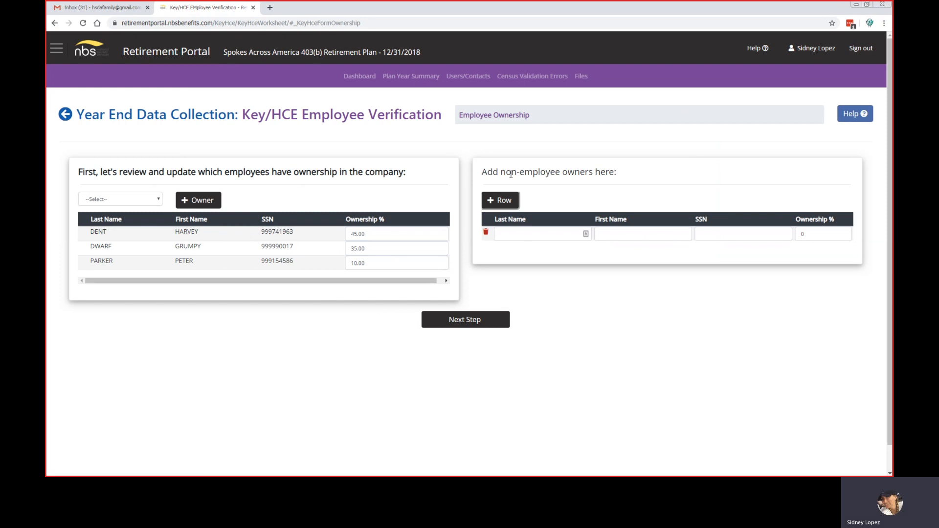
{"action": "left_click", "coordinate": [486, 233]}
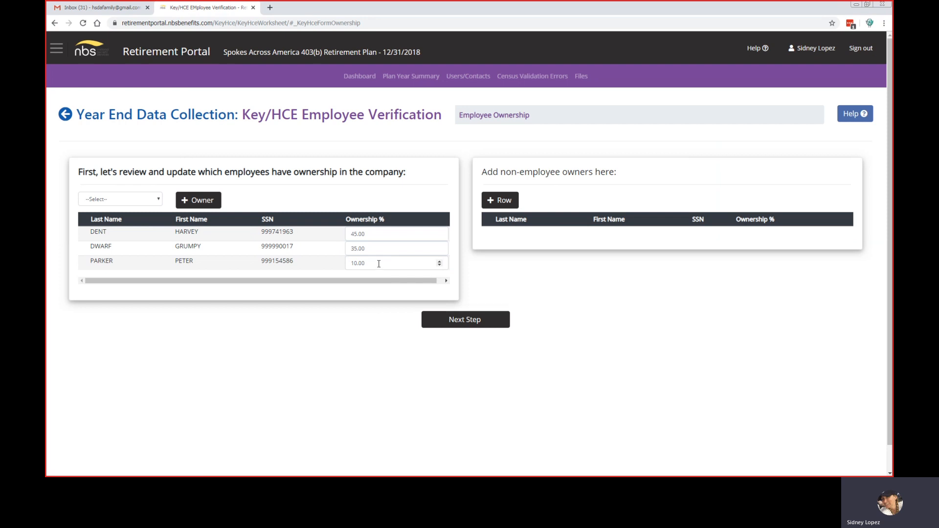
- Set the third listed employee's ownership to 0 and add another employee as an owner with 10% ownership
{"action": "left_click_drag", "start_coordinate": [379, 264], "coordinate": [332, 268]}
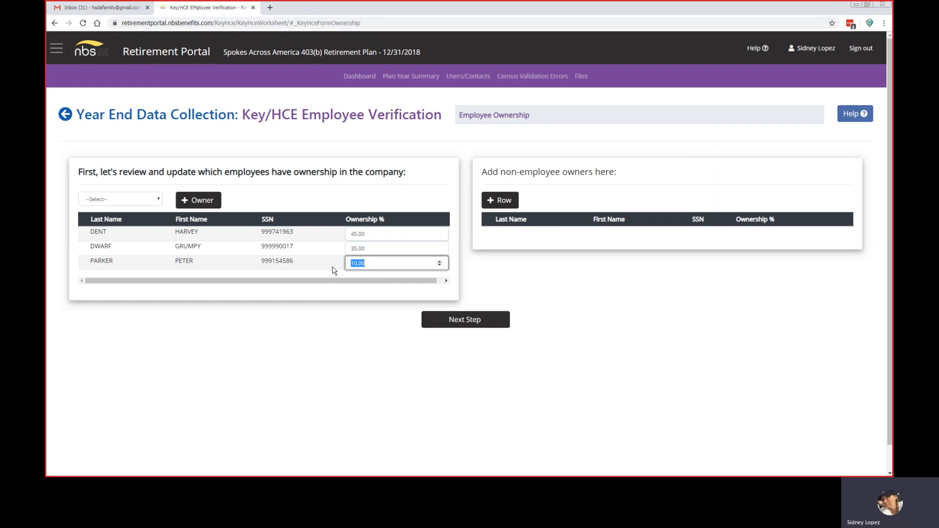
{"action": "type", "text": "0"}
{"action": "left_click", "coordinate": [159, 199]}
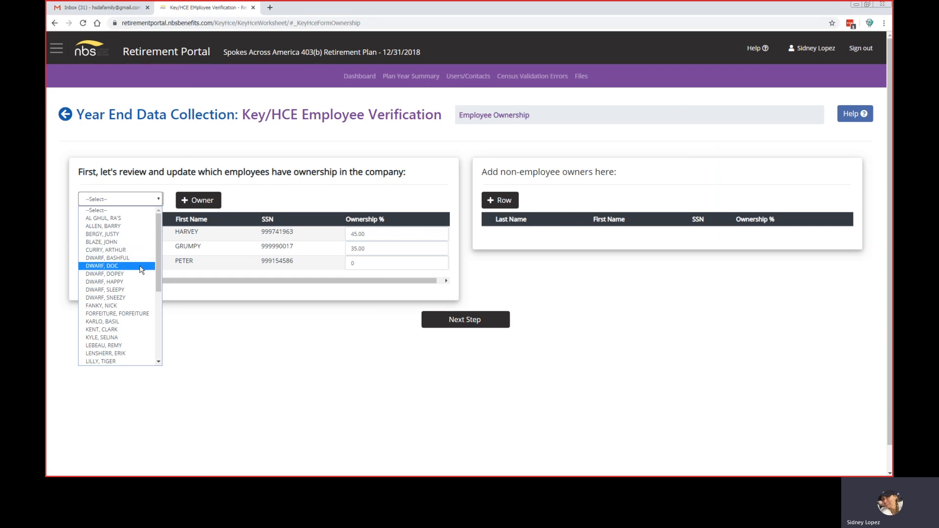
{"action": "left_click", "coordinate": [136, 330]}
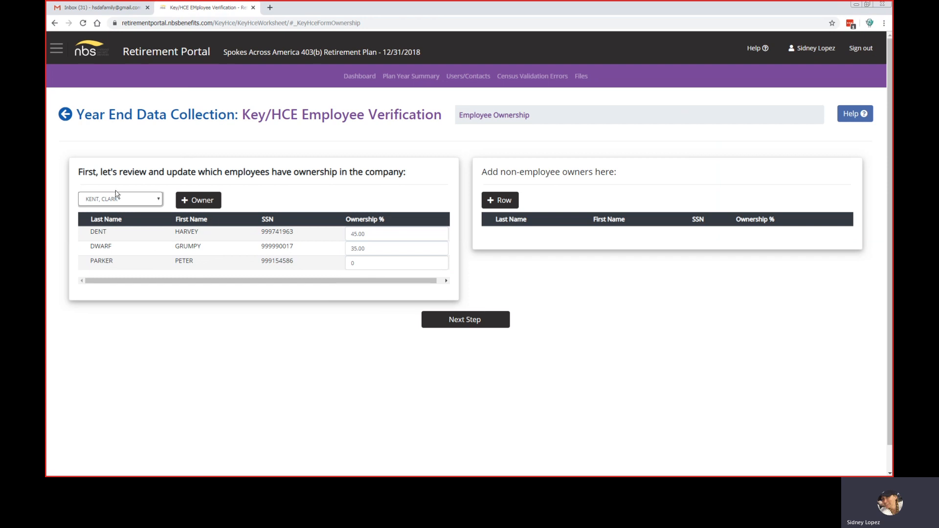
{"action": "left_click", "coordinate": [201, 202]}
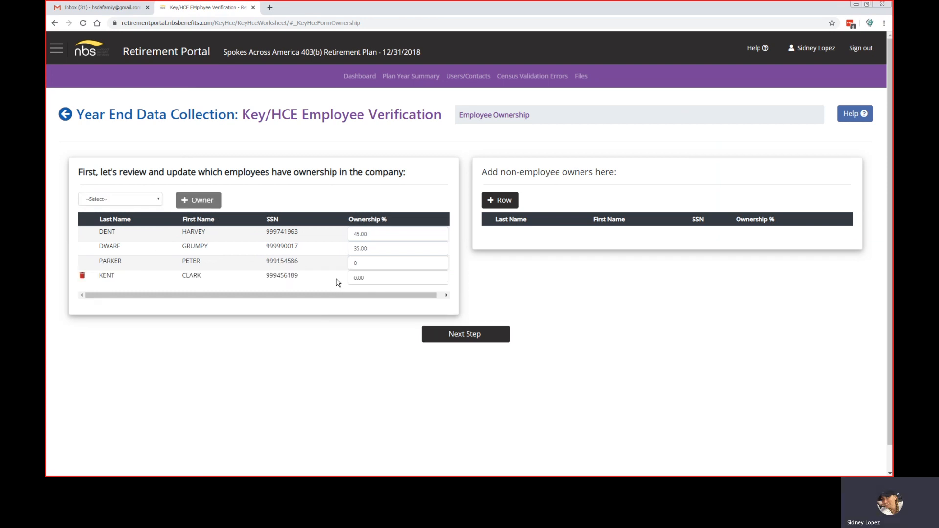
{"action": "left_click_drag", "start_coordinate": [366, 279], "coordinate": [340, 279]}
{"action": "type", "text": "10"}
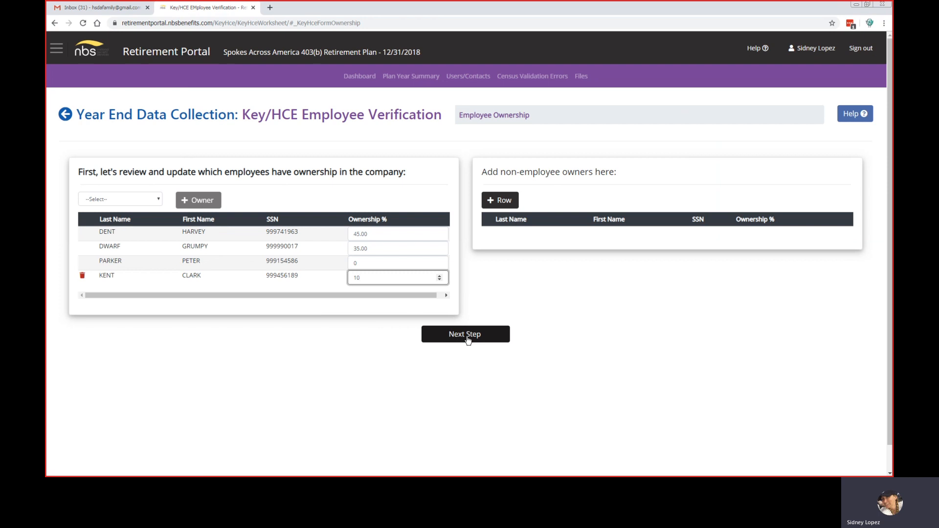
- Proceed to the owner relationships and open the relationship editor for the owner with 35% ownership
{"action": "left_click", "coordinate": [467, 337]}
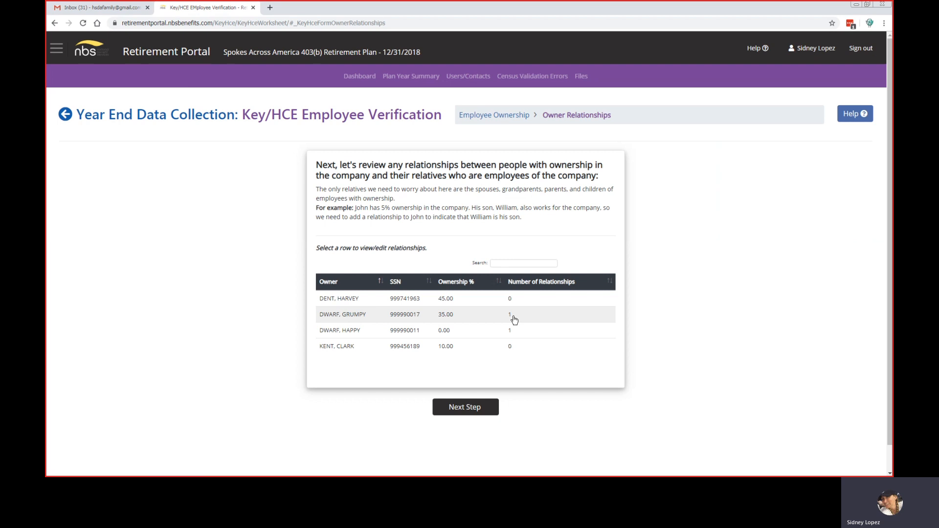
{"action": "double_click", "coordinate": [353, 317]}
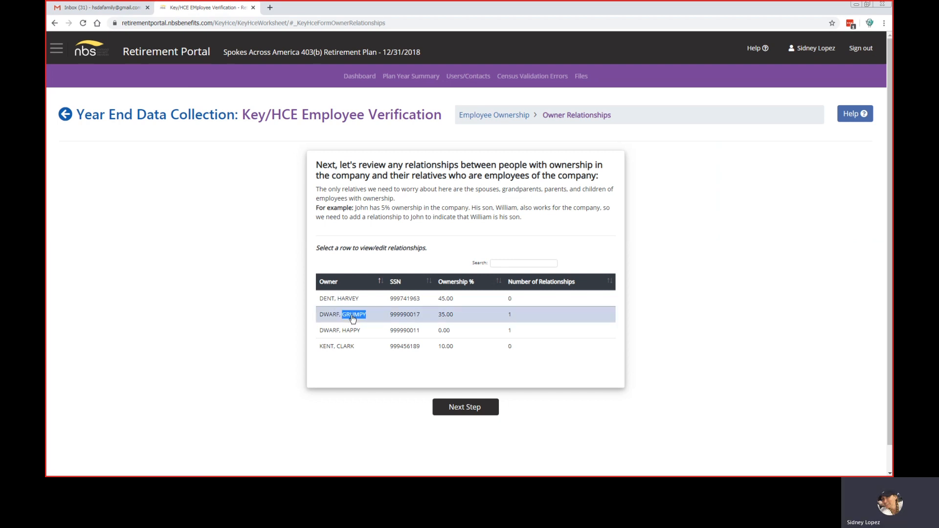
{"action": "left_click", "coordinate": [400, 319]}
{"action": "left_click", "coordinate": [465, 324]}
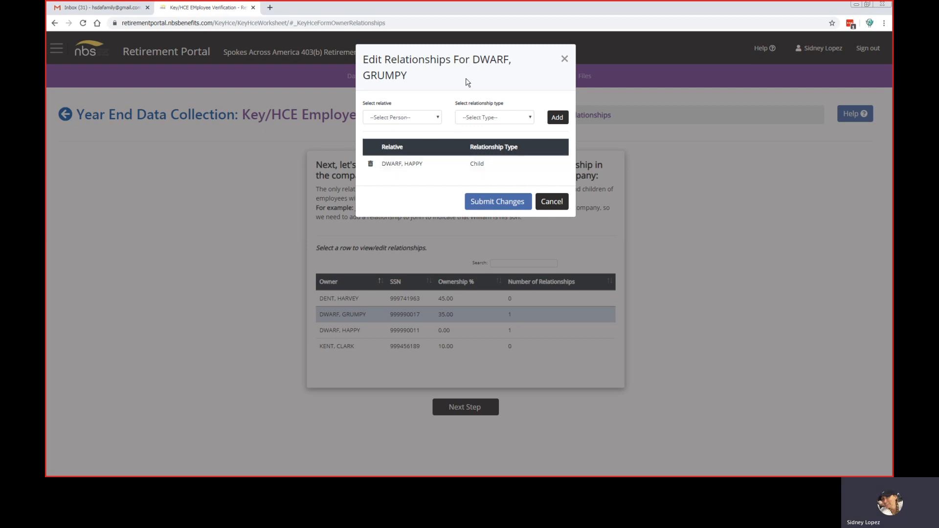
- Add another employee with the owner's last name as a Grandparent relative and submit the relationship changes
{"action": "left_click", "coordinate": [436, 122]}
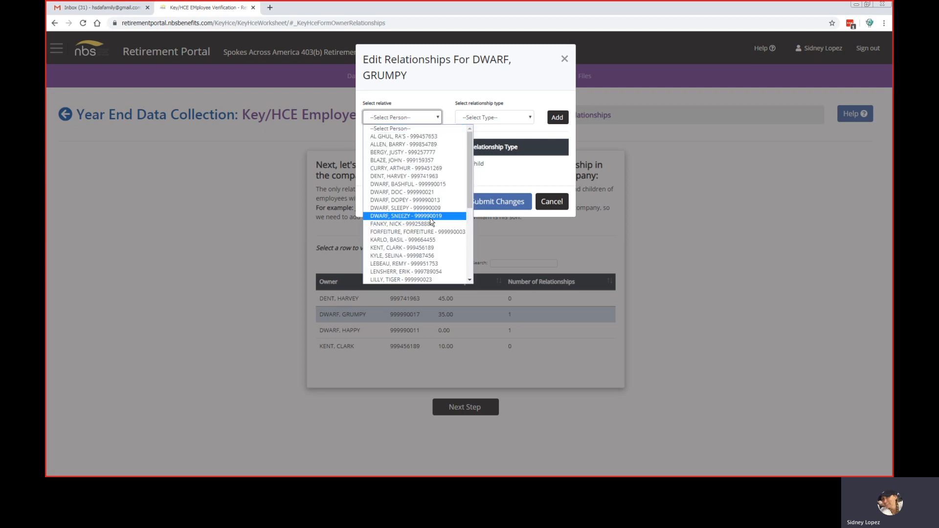
{"action": "left_click", "coordinate": [400, 193]}
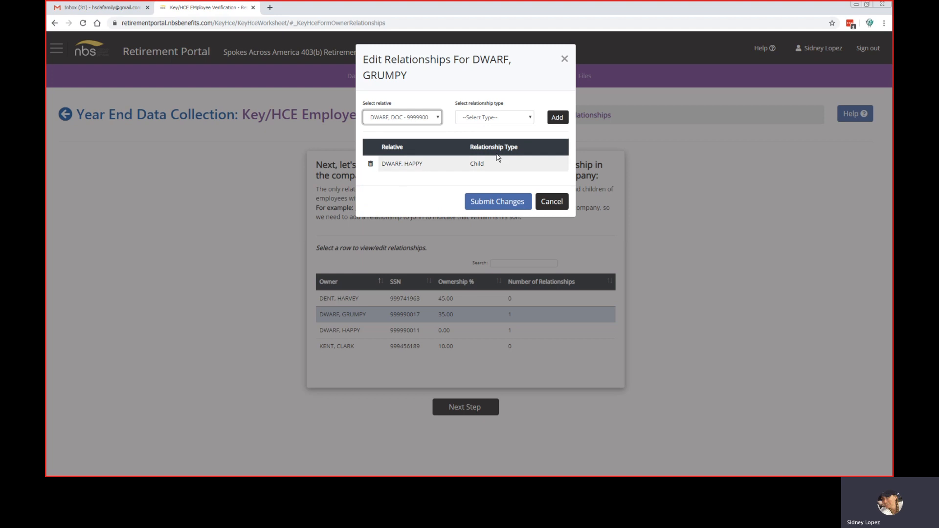
{"action": "left_click", "coordinate": [516, 119]}
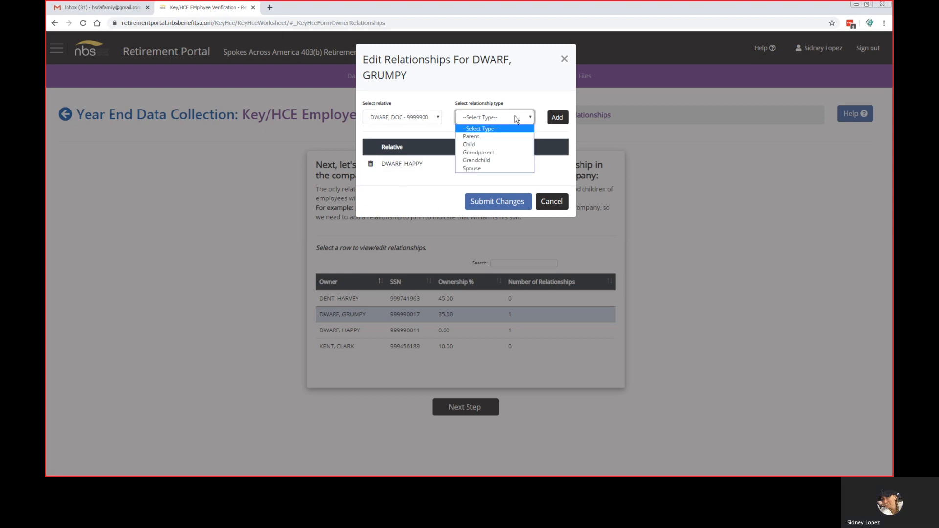
{"action": "left_click", "coordinate": [515, 153]}
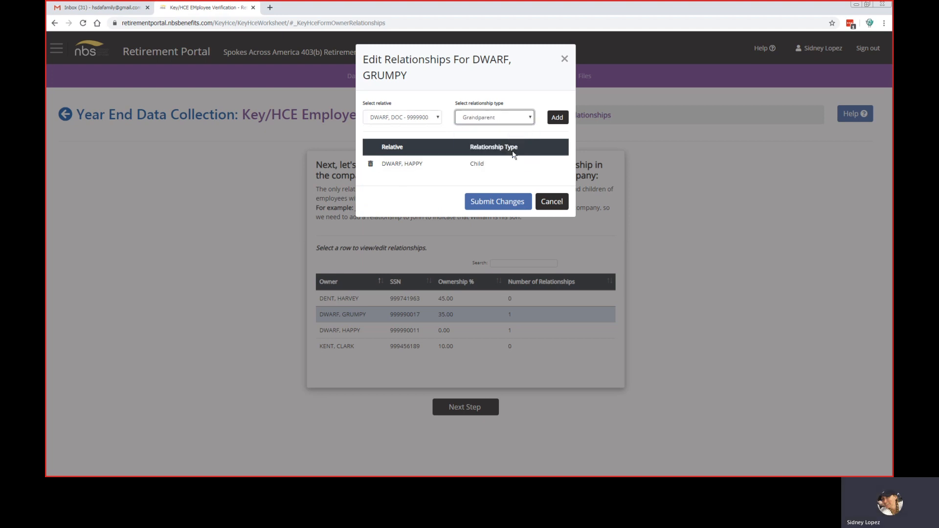
{"action": "left_click", "coordinate": [557, 119]}
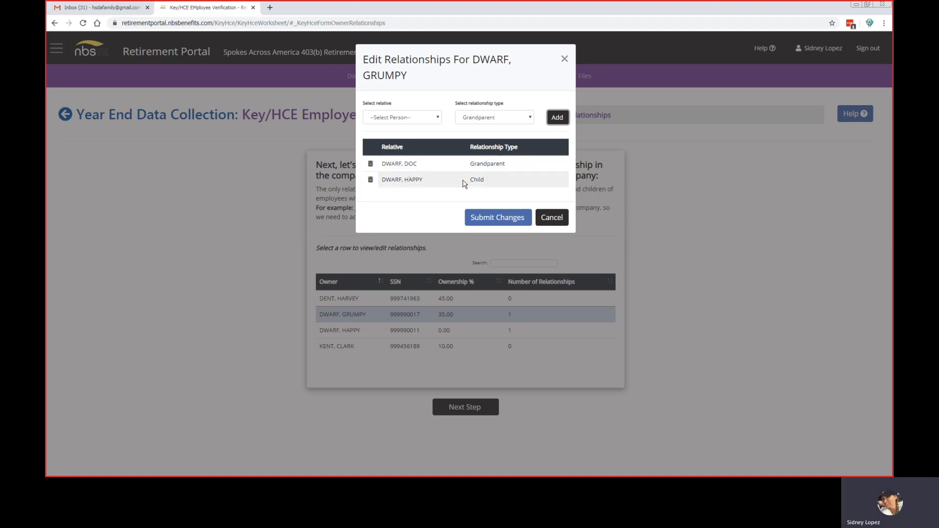
{"action": "left_click", "coordinate": [502, 219]}
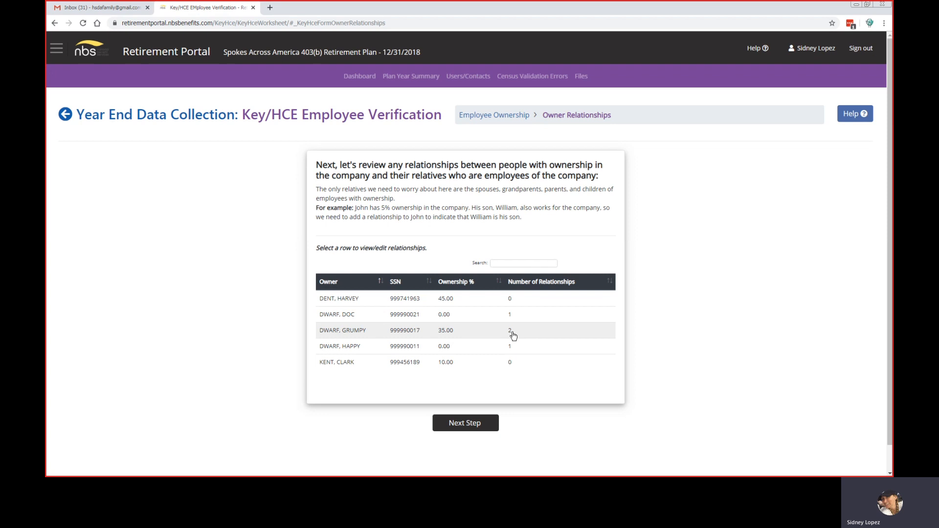
- Examine the relationships recorded for the two relatives with 0.00 ownership, closing each without changes
{"action": "double_click", "coordinate": [348, 348]}
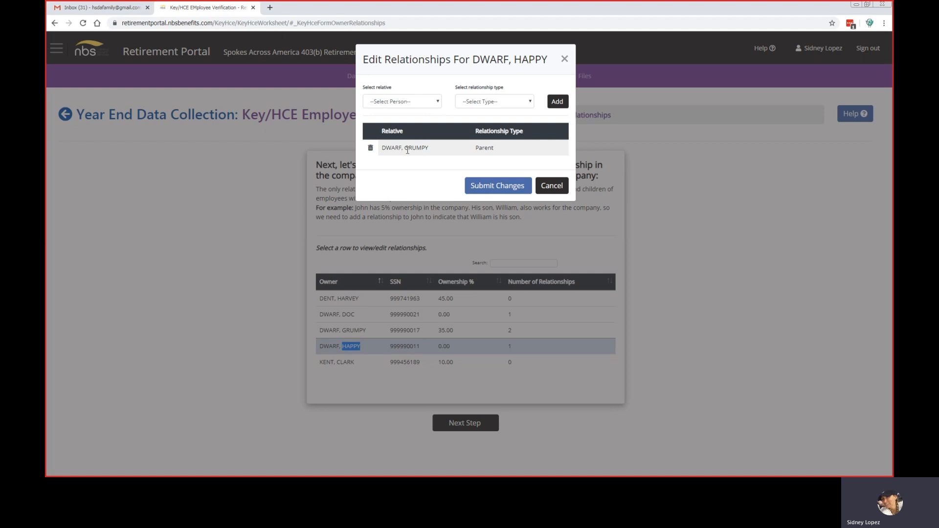
{"action": "left_click", "coordinate": [553, 186]}
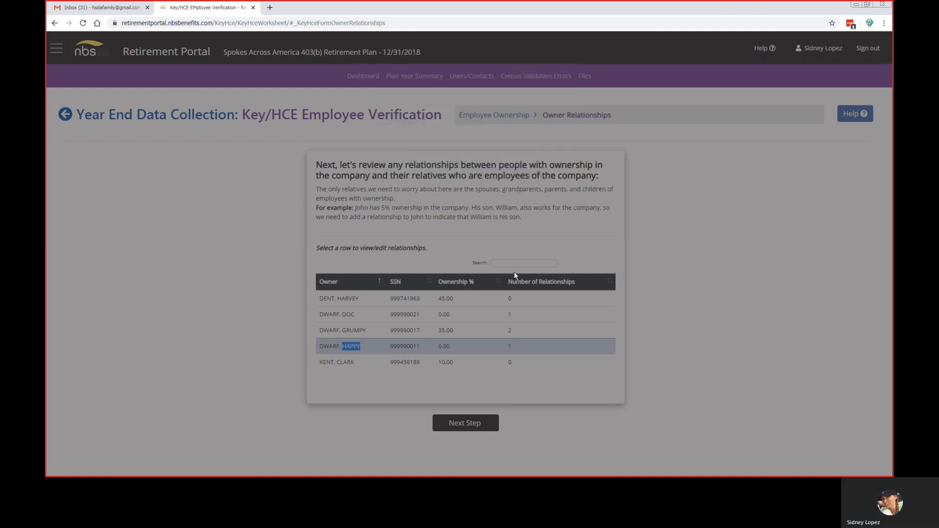
{"action": "left_click", "coordinate": [341, 315]}
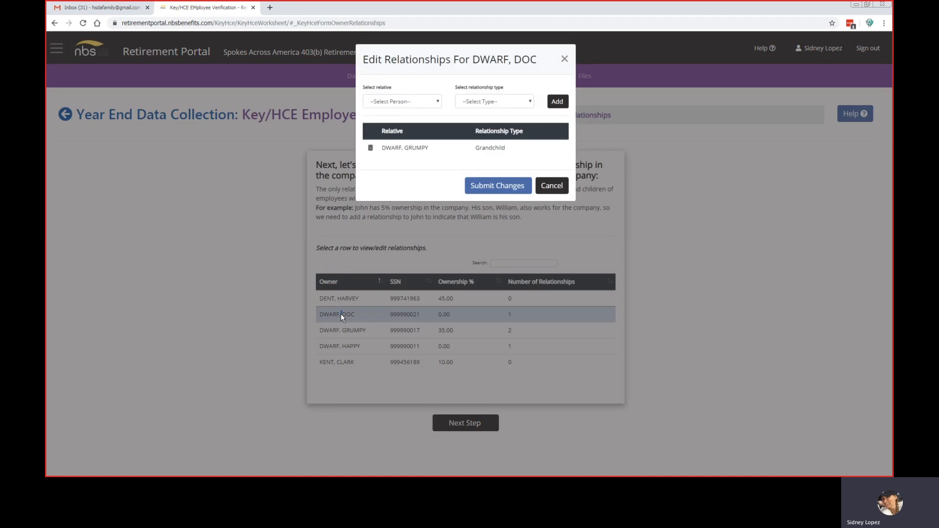
{"action": "left_click", "coordinate": [557, 192]}
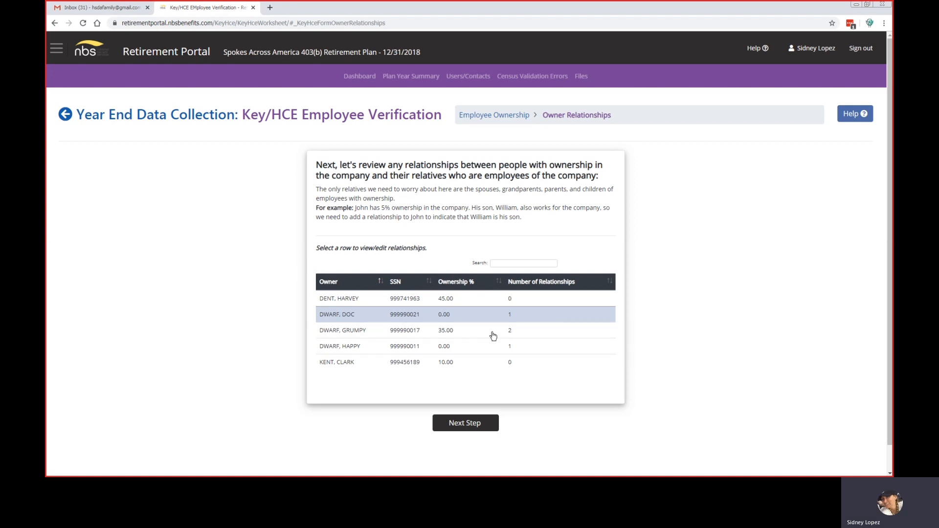
- Proceed past the list of possible additional relationships to the Review and Submit stage
{"action": "left_click", "coordinate": [465, 423]}
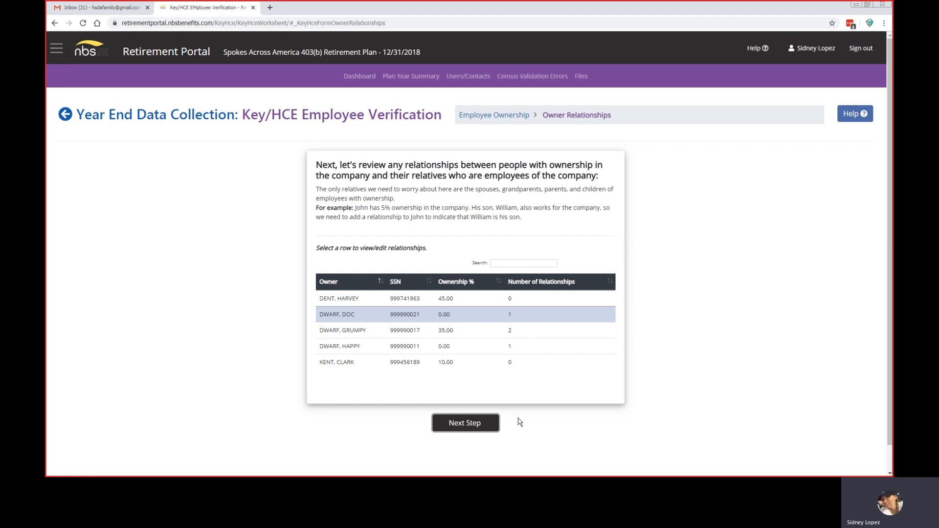
{"action": "left_click", "coordinate": [471, 424]}
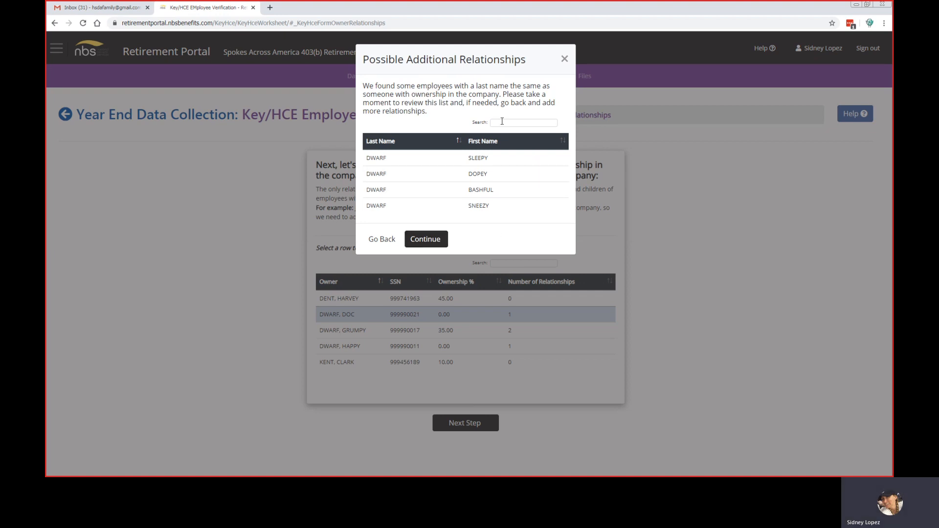
{"action": "left_click", "coordinate": [435, 241]}
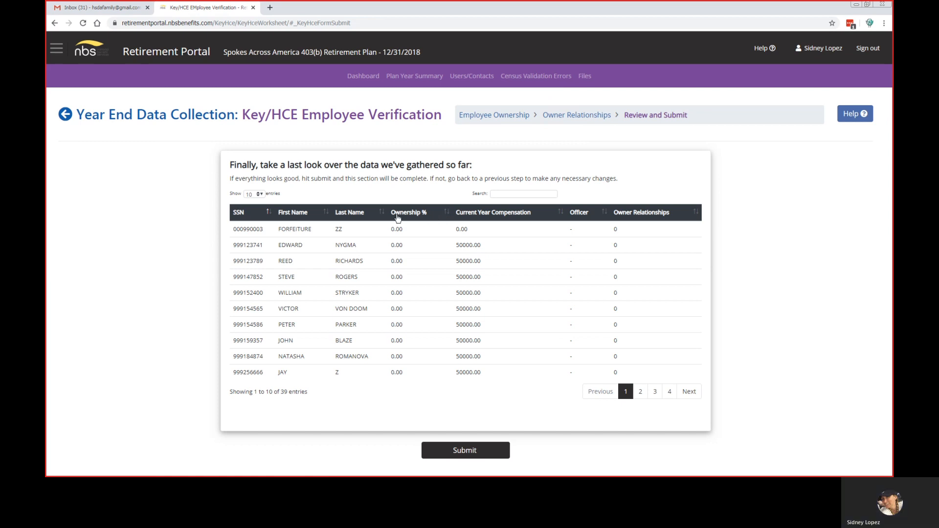
- Sort the review table by last name in both directions, and by ownership percentage from highest to lowest
{"action": "left_click", "coordinate": [380, 214]}
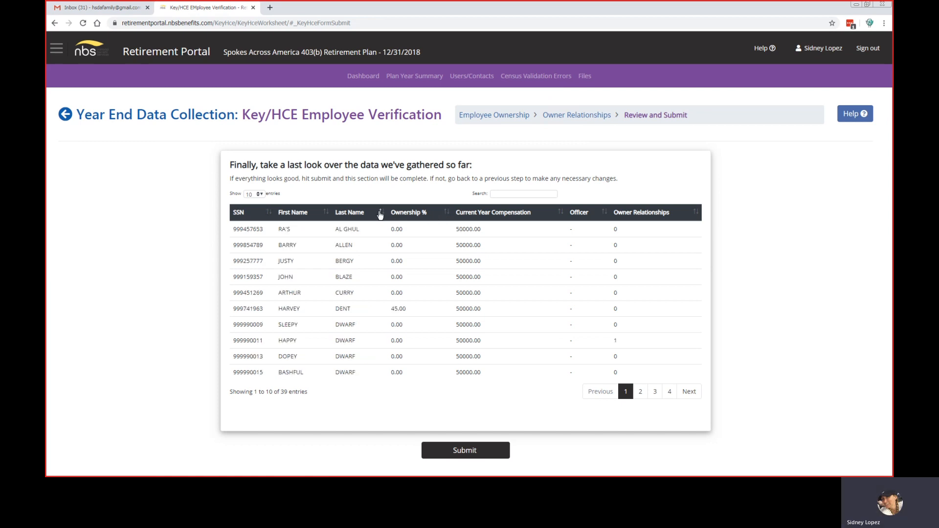
{"action": "left_click", "coordinate": [380, 214]}
{"action": "left_click", "coordinate": [380, 214]}
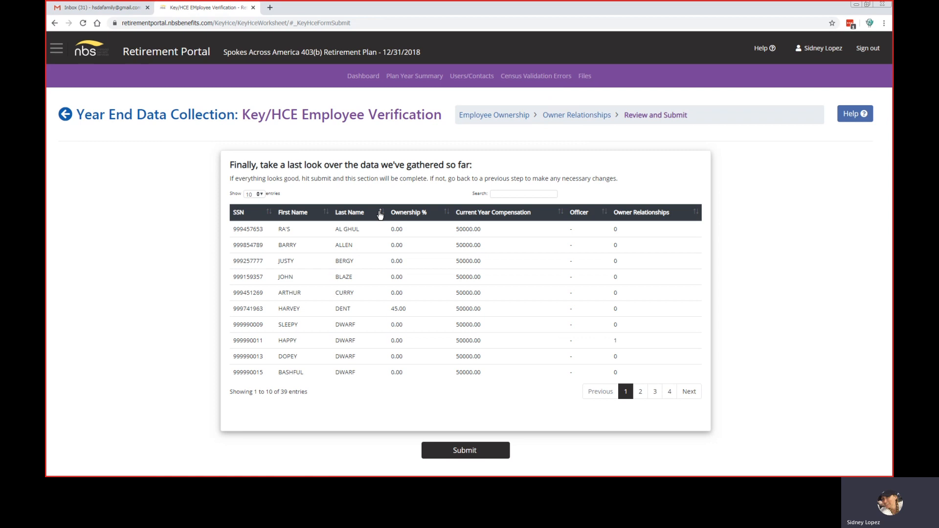
{"action": "left_click", "coordinate": [446, 214]}
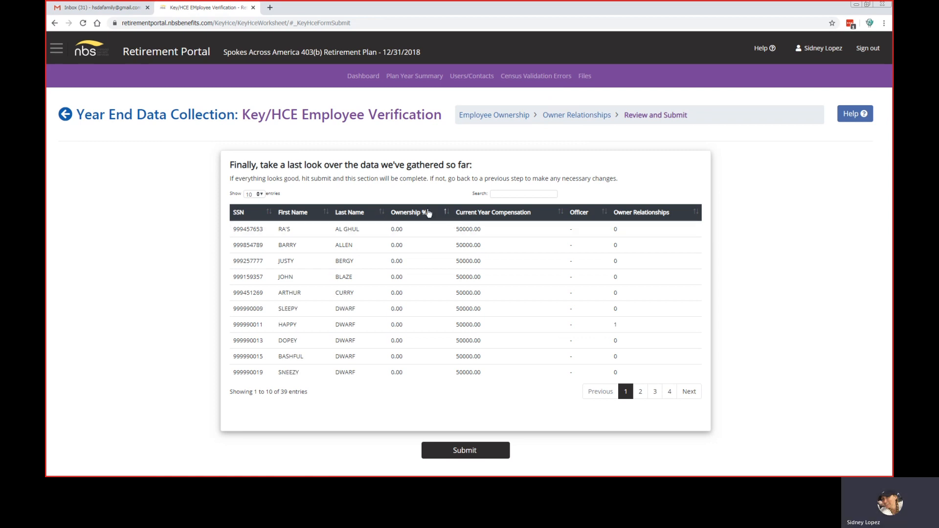
{"action": "left_click", "coordinate": [447, 214]}
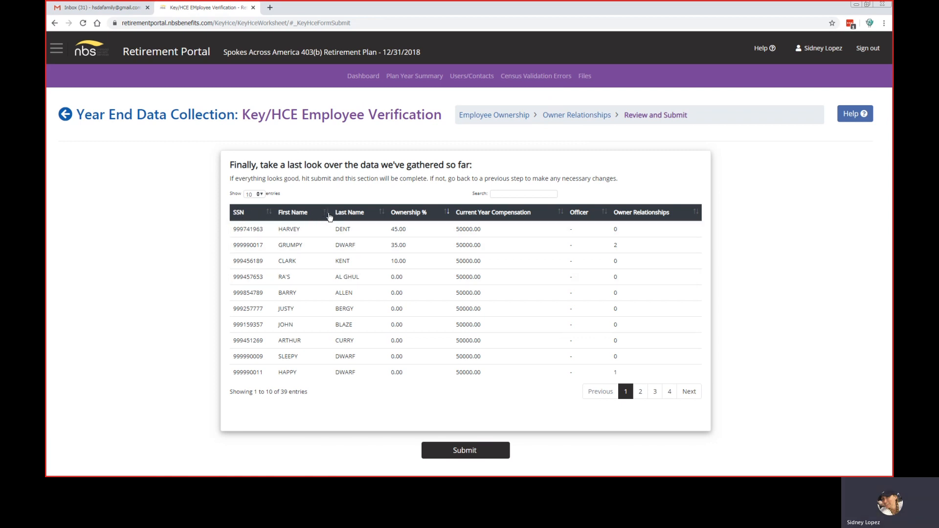
- Sort the review table by current year compensation in descending and ascending order, and finally by last name ascending
{"action": "left_click", "coordinate": [560, 216]}
{"action": "left_click", "coordinate": [560, 217]}
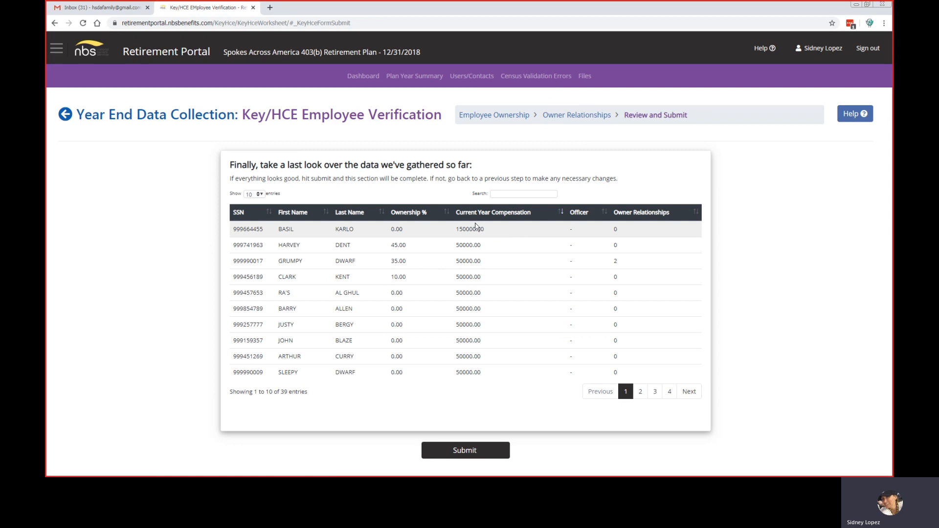
{"action": "left_click", "coordinate": [562, 215]}
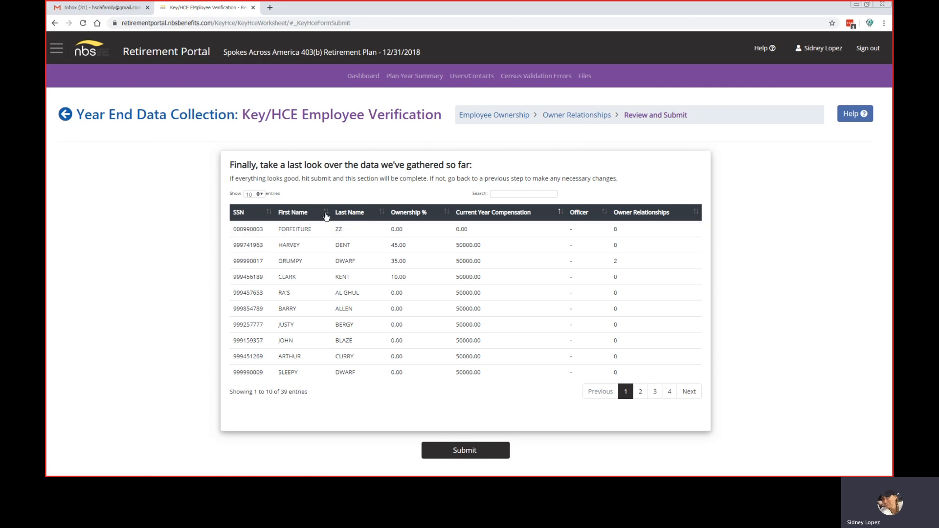
{"action": "left_click", "coordinate": [381, 214]}
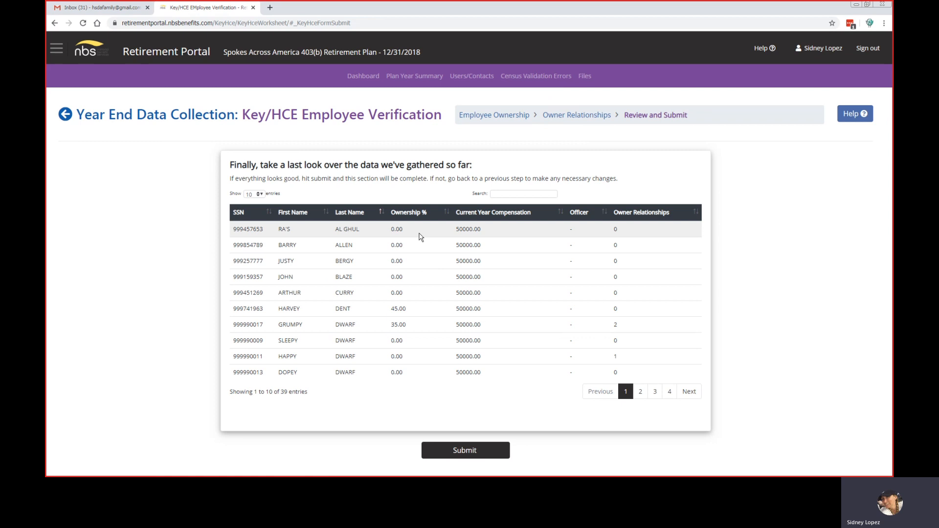
- Page through the review table to page 4 and return to page 3 to check the remaining employees
{"action": "left_click", "coordinate": [503, 194]}
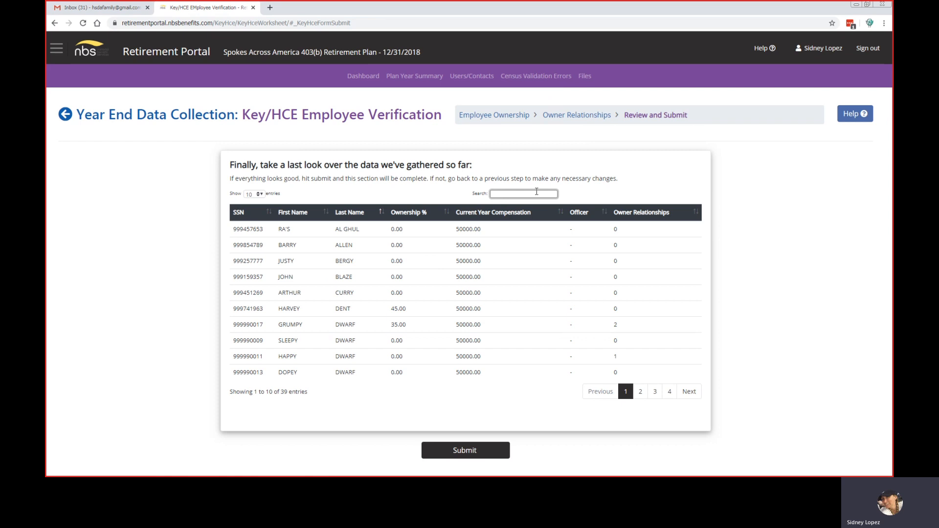
{"action": "left_click", "coordinate": [645, 396]}
{"action": "left_click", "coordinate": [656, 393]}
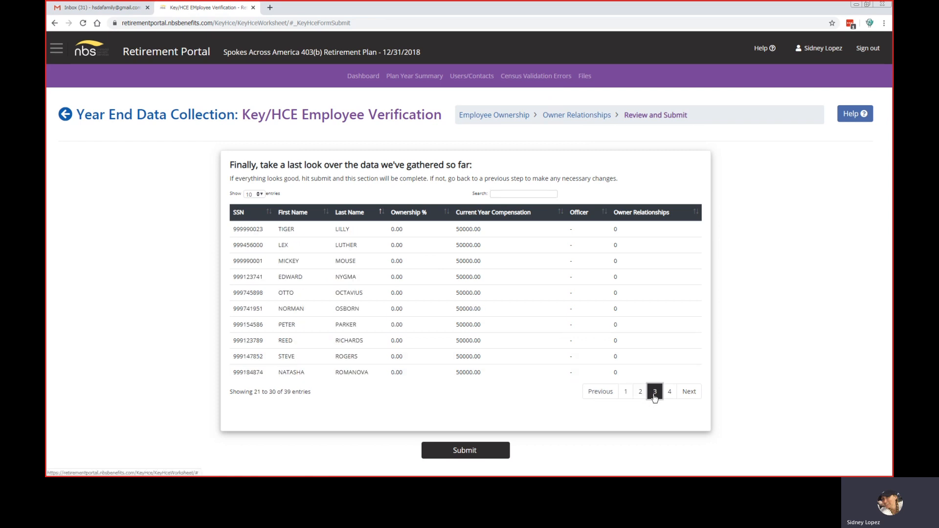
{"action": "left_click", "coordinate": [687, 392]}
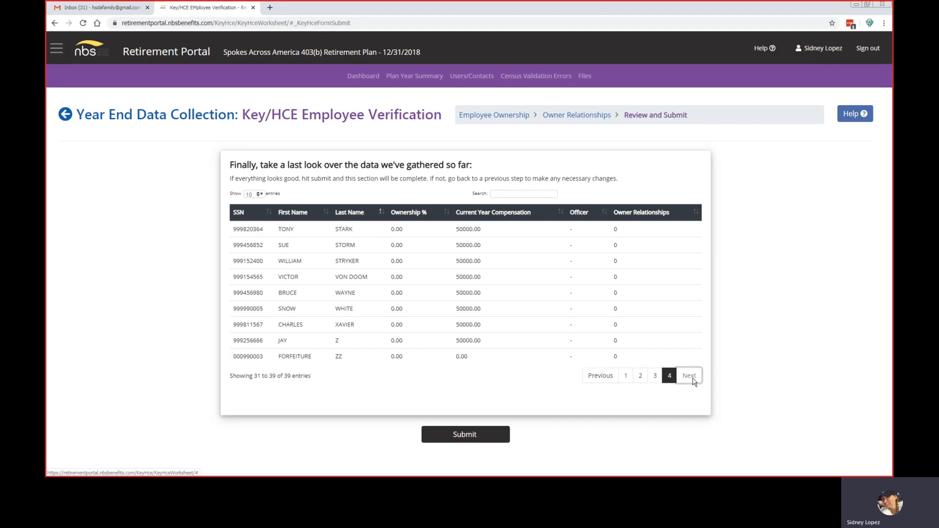
{"action": "left_click", "coordinate": [600, 378]}
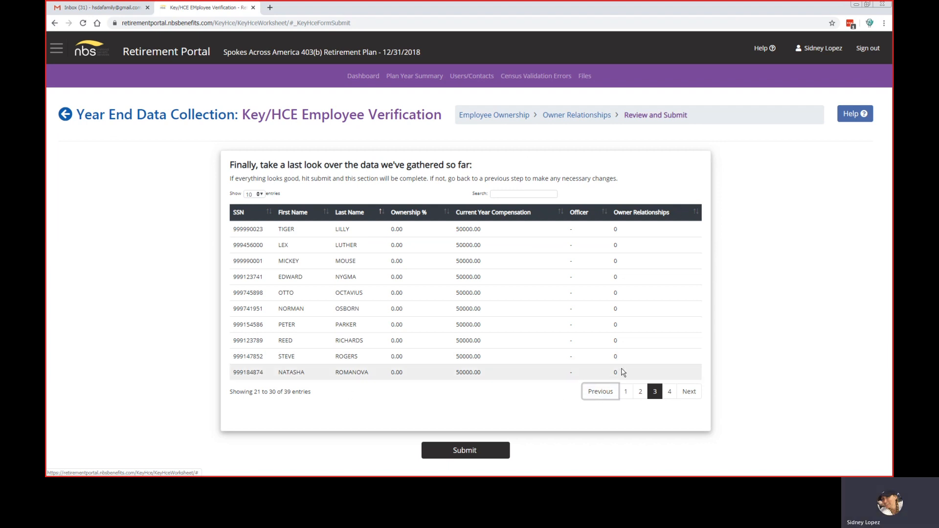
- Submit the Key/HCE survey, affirming that its information has been reviewed and is true and correct
{"action": "left_click", "coordinate": [478, 456]}
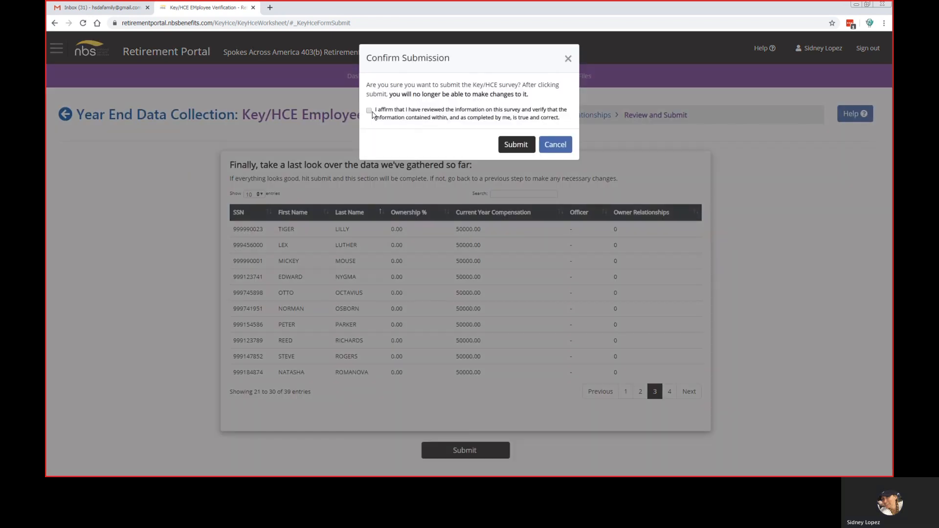
{"action": "left_click", "coordinate": [370, 111]}
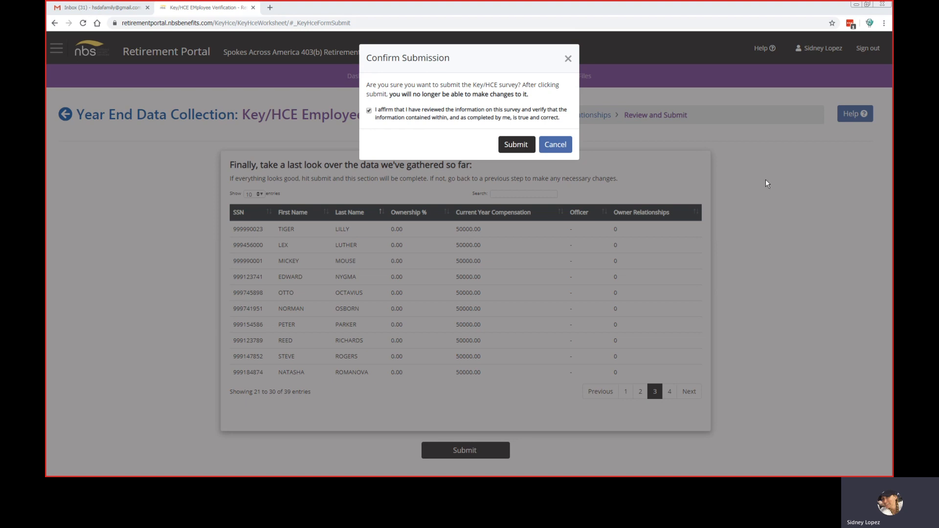
{"action": "left_click", "coordinate": [514, 146]}
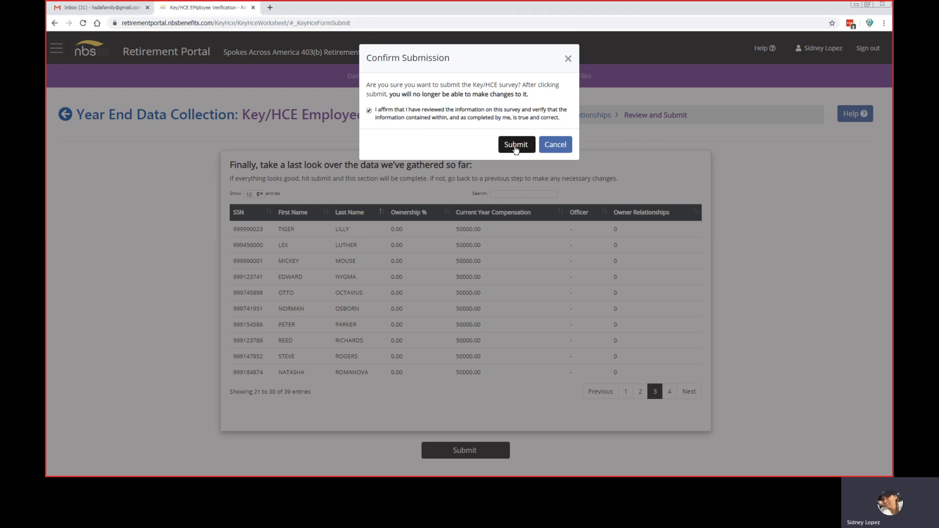